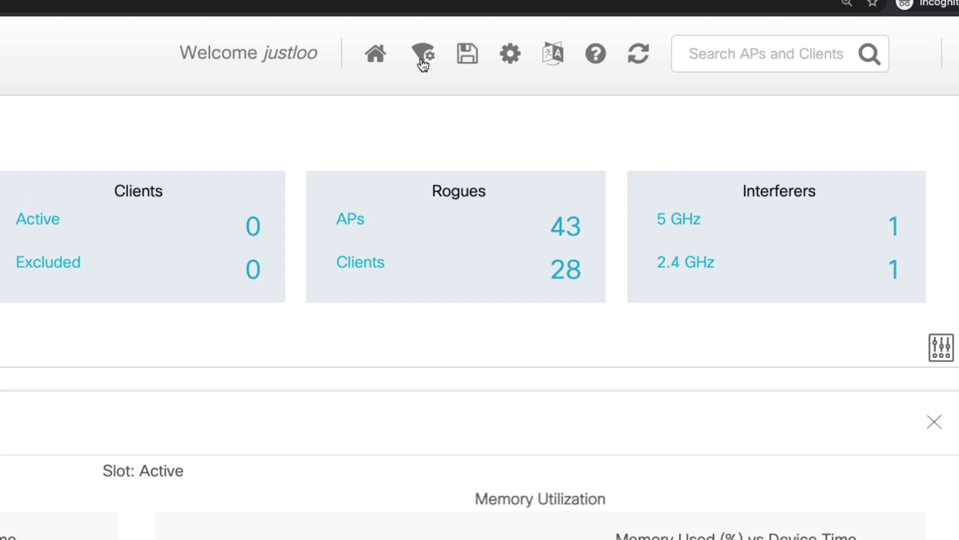
Step: Open Wireless Setup and choose the Basic setup type
left_click(422, 60)
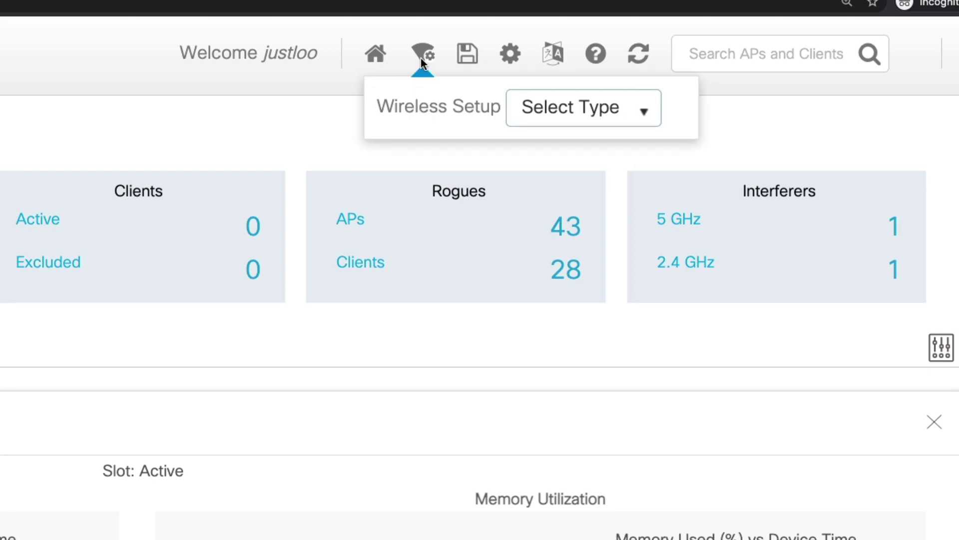
left_click(531, 107)
left_click(590, 175)
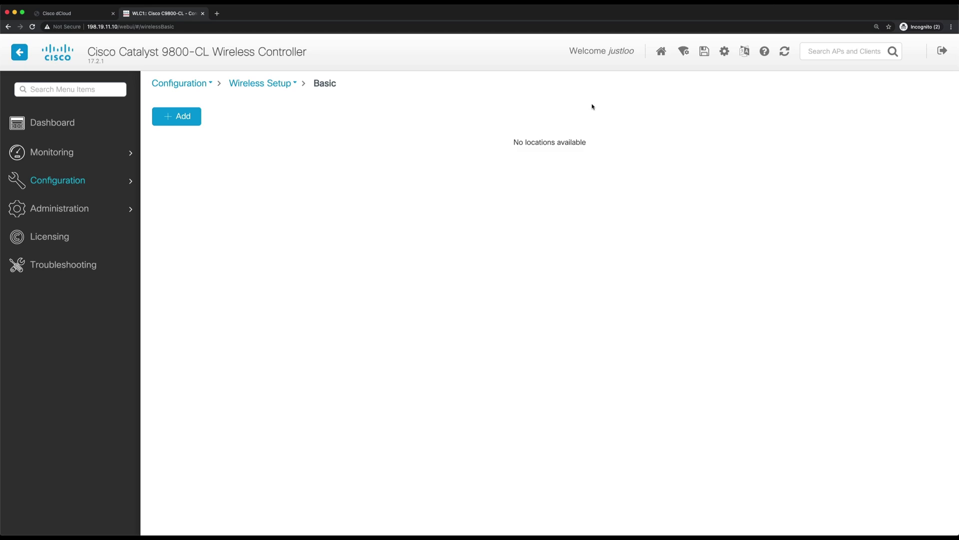
Step: Add a local location named 'Pod1_Location' and apply it
left_click(175, 119)
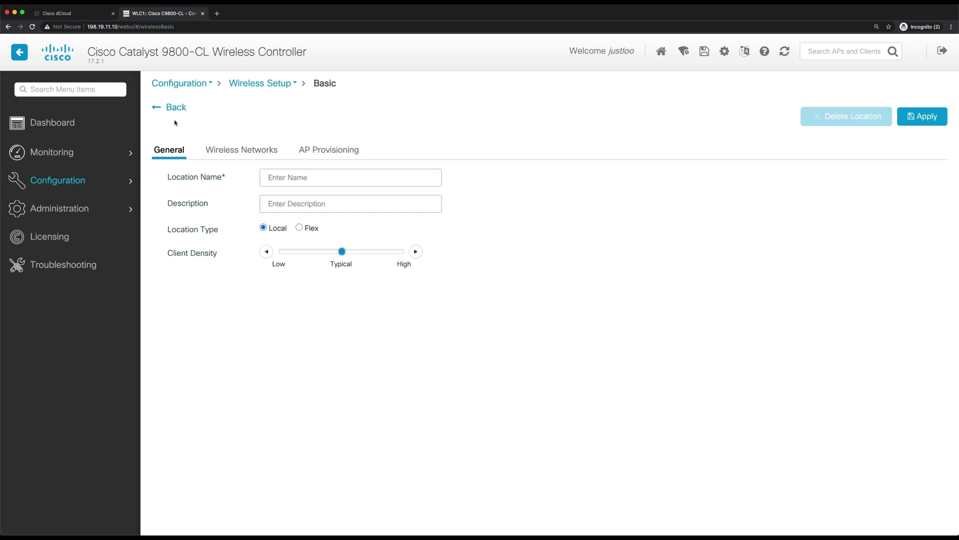
left_click(299, 175)
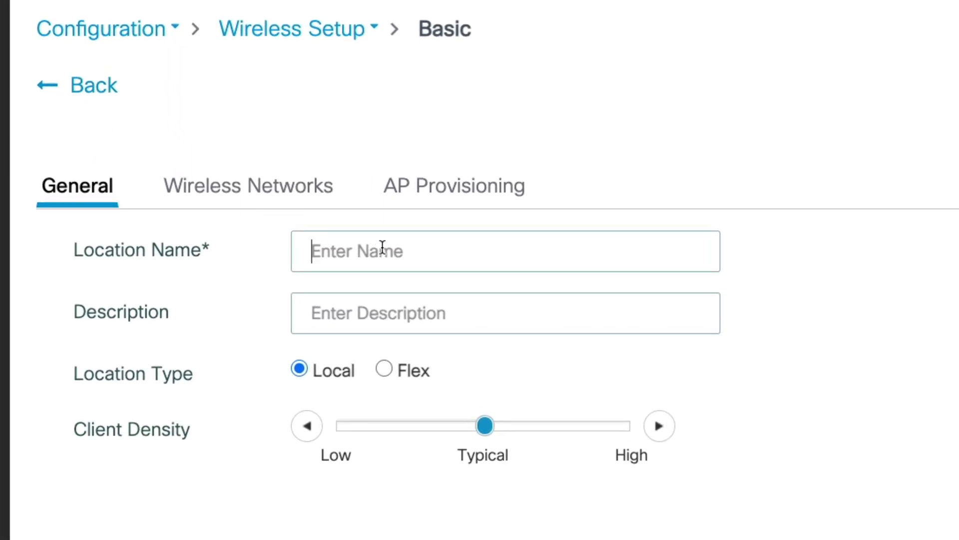
type("P")
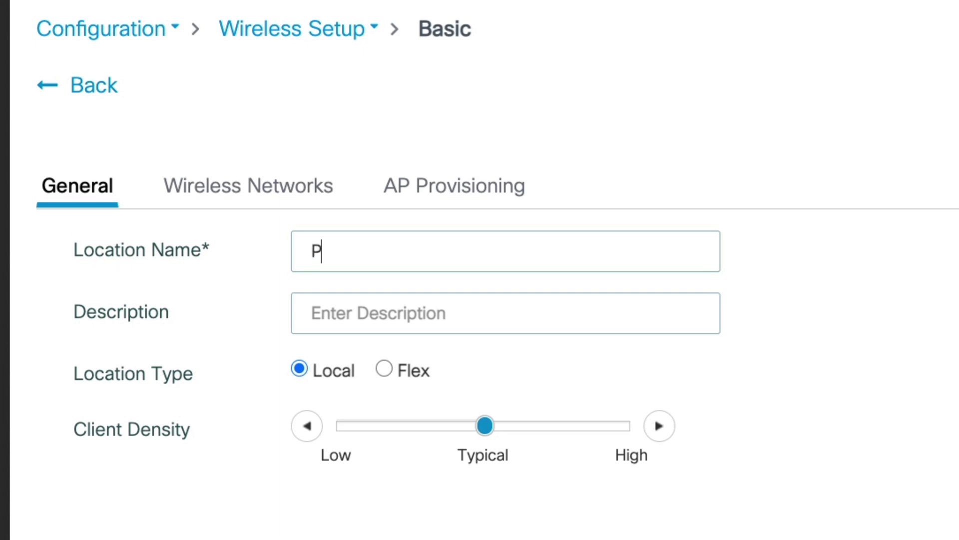
type("od1_Lo")
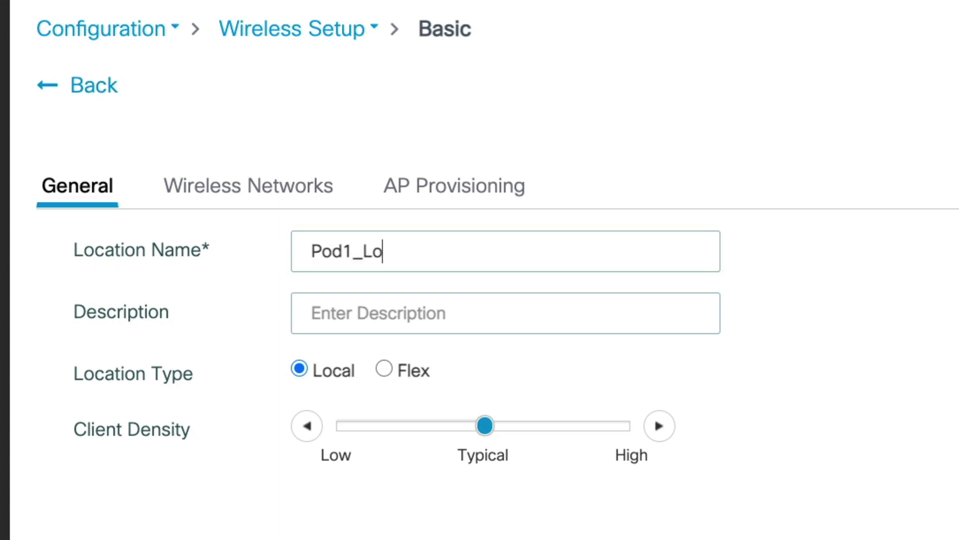
type("cation")
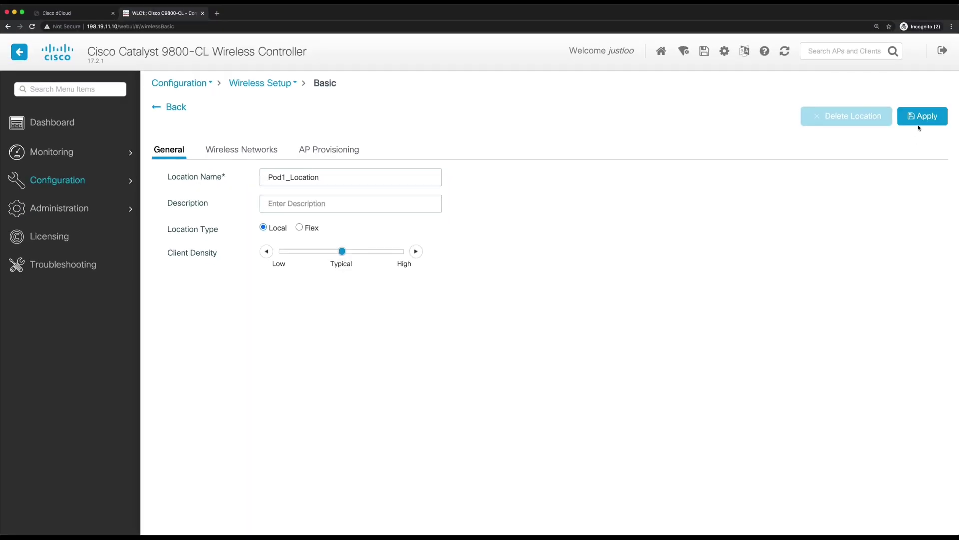
left_click(919, 122)
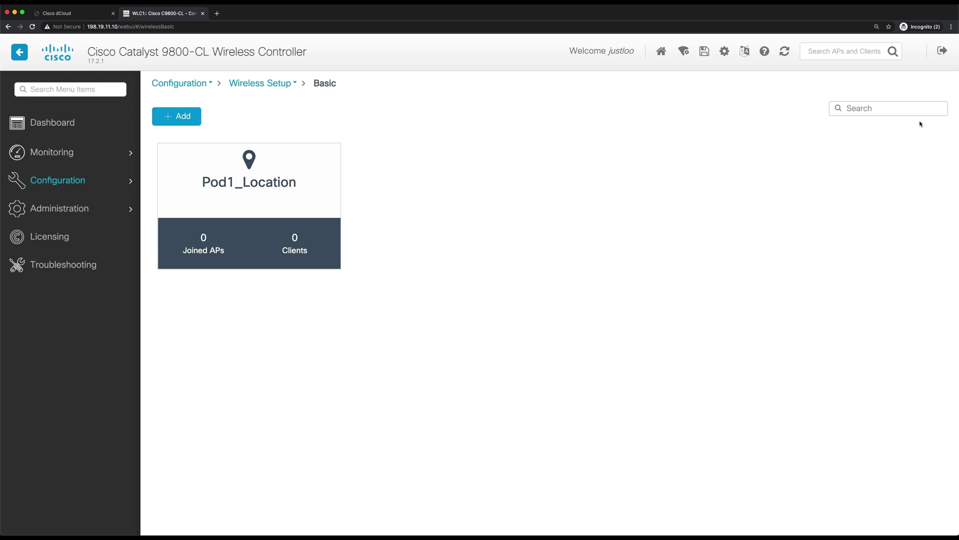
Step: In Pod1_Location's Wireless Networks, start defining a brand-new WLAN
left_click(261, 190)
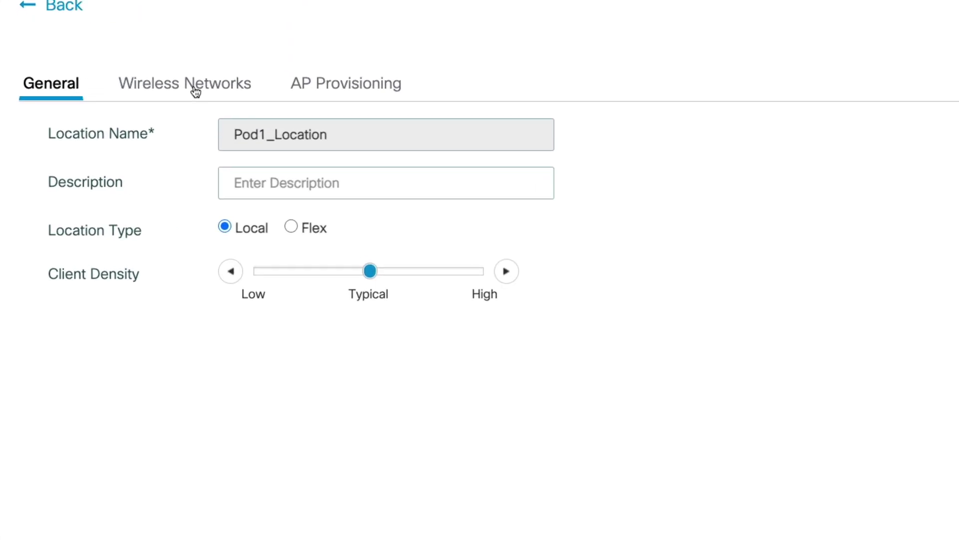
left_click(195, 92)
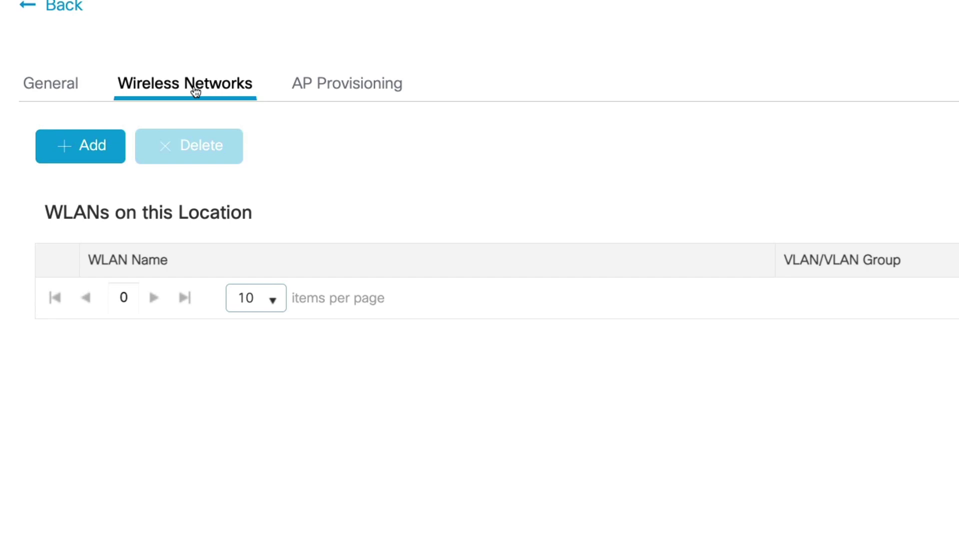
left_click(106, 146)
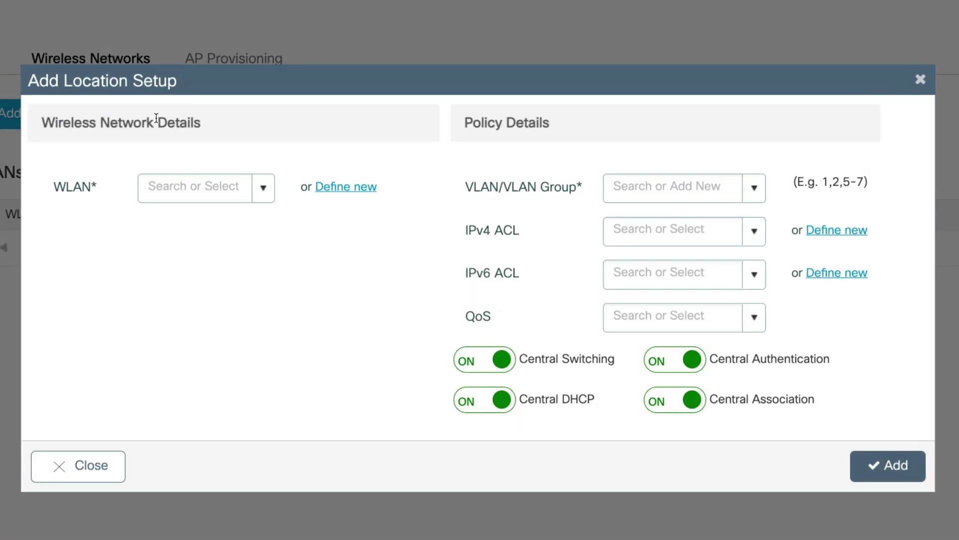
left_click(334, 188)
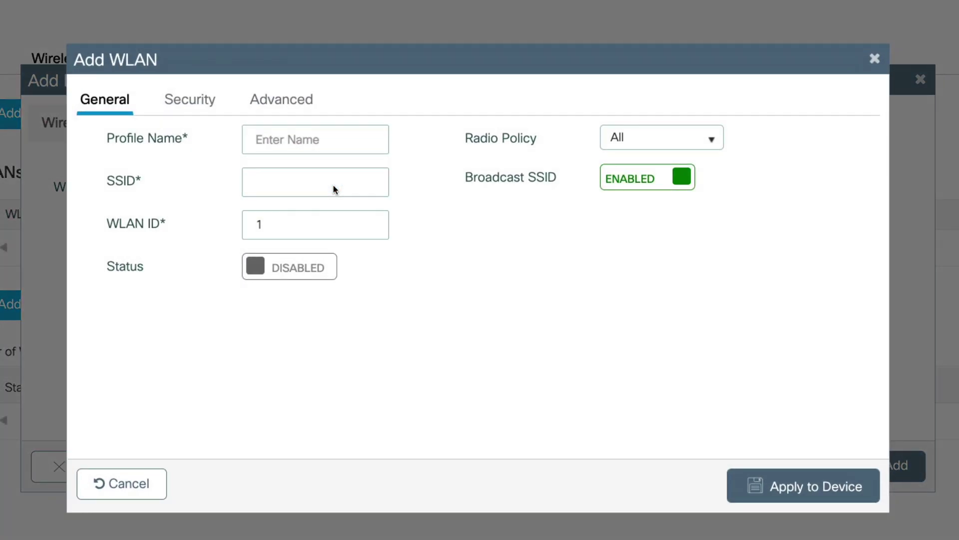
Step: Set the WLAN profile name and SSID to 'pod1_admin' with ID 1, status Enabled
left_click(334, 148)
type("pod1_admin")
key("Tab")
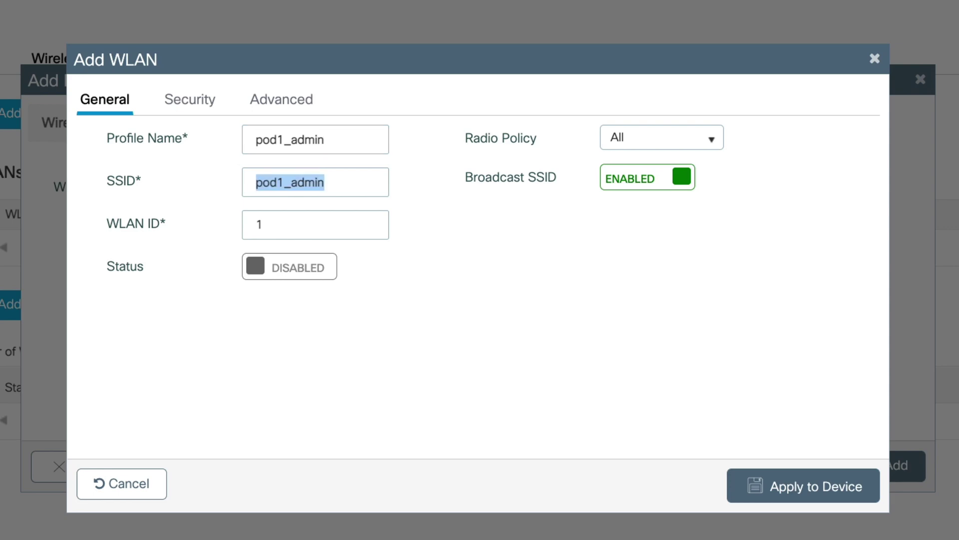
key("Tab")
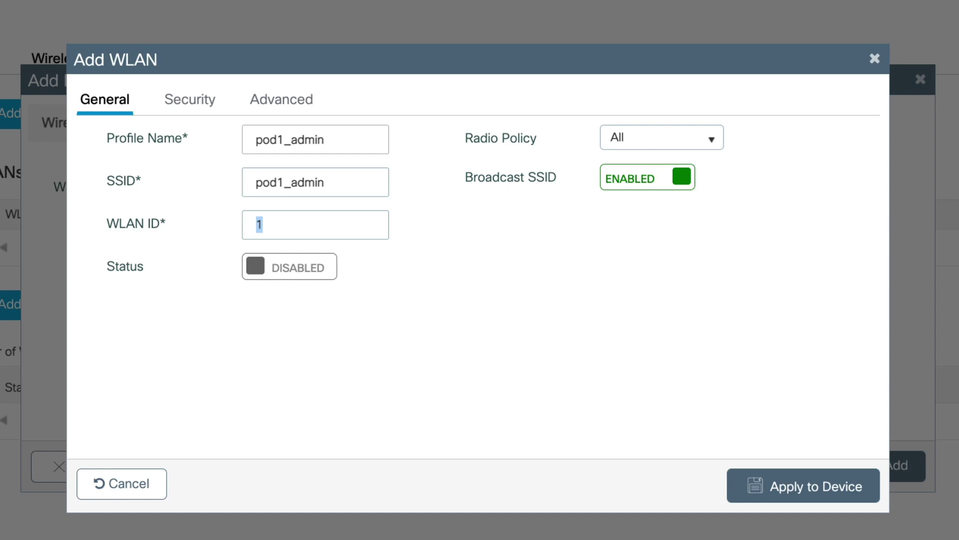
left_click(317, 270)
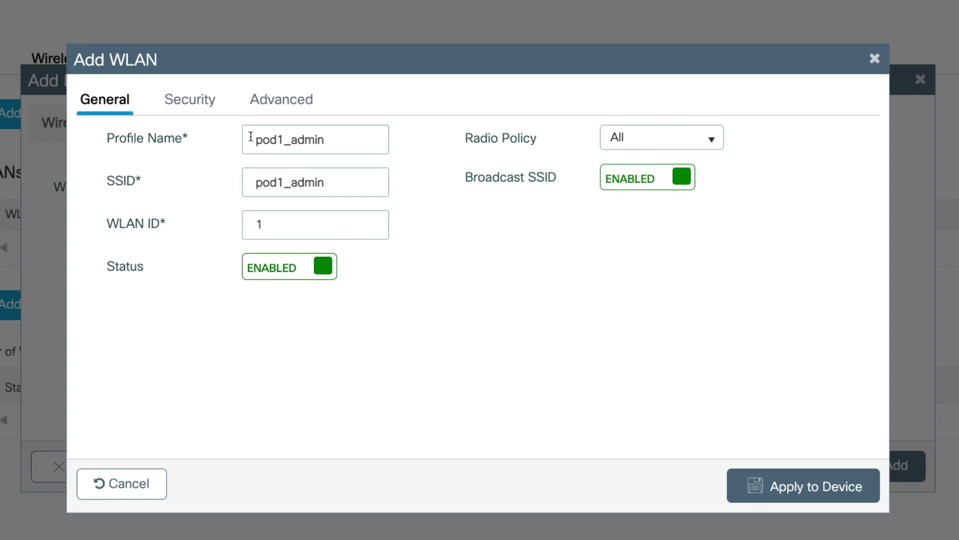
Step: Switch Layer2 key management from 802.1x to PSK and enter the pre-shared key
left_click(200, 109)
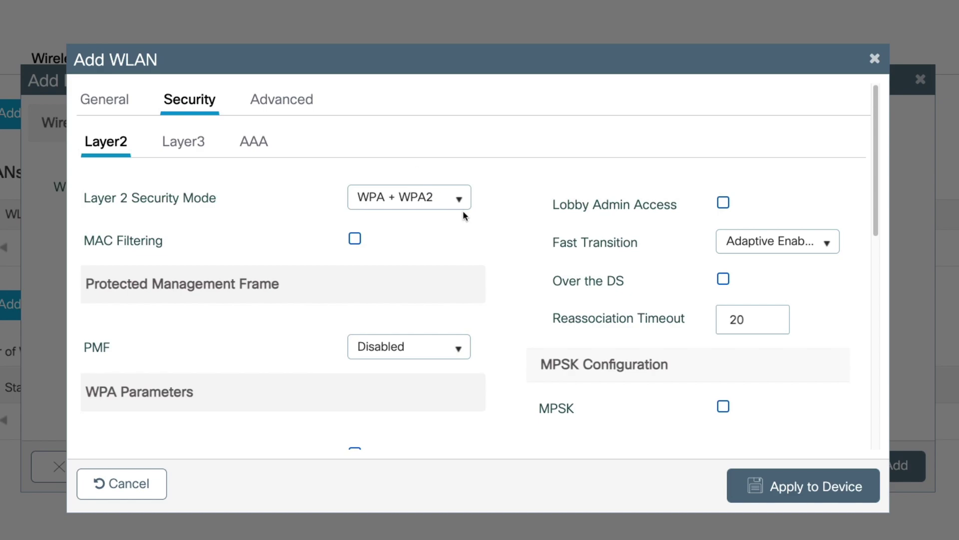
scroll(463, 212, "down", 5)
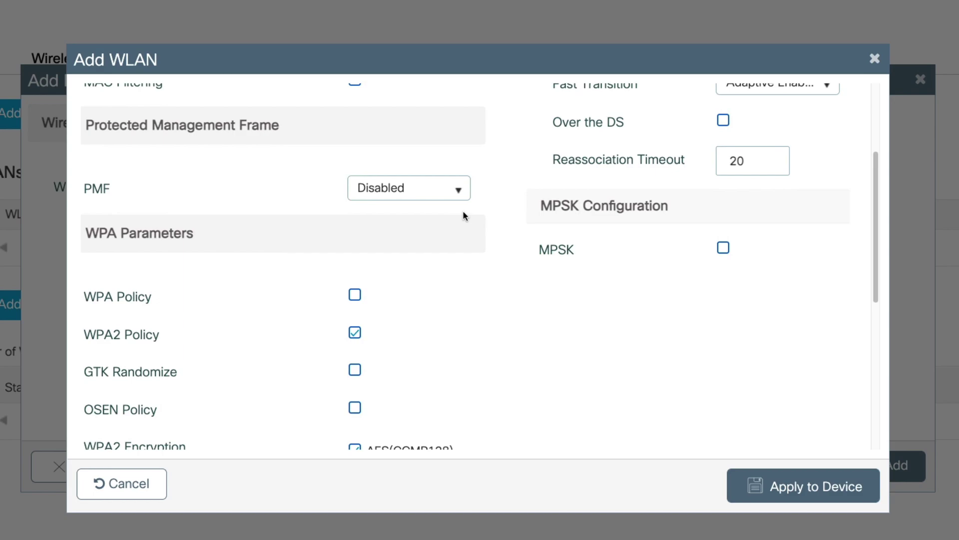
scroll(464, 215, "down", 6)
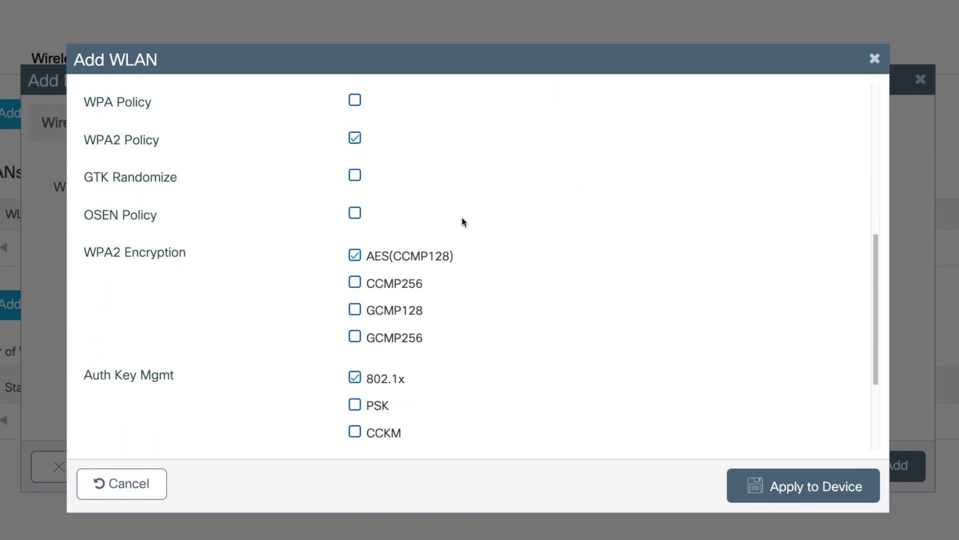
scroll(462, 217, "down", 4)
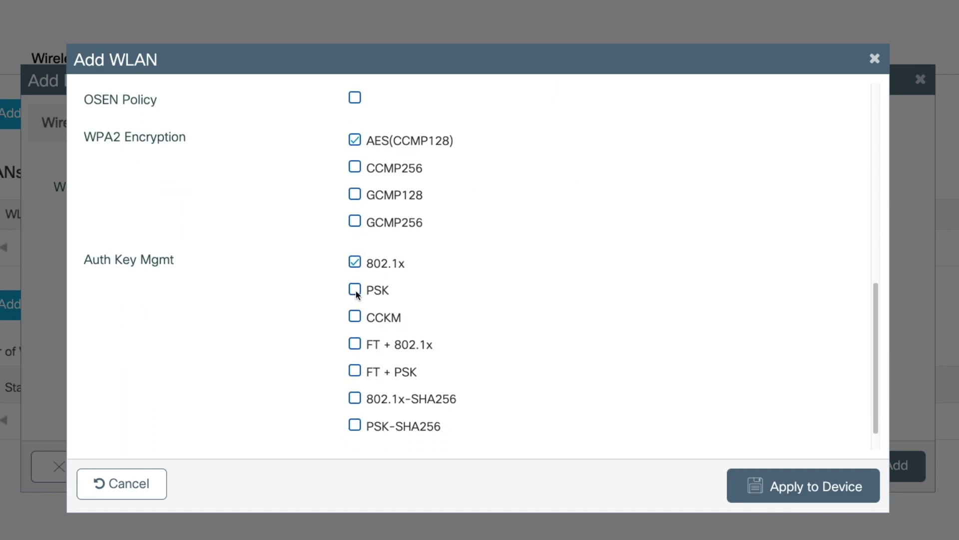
left_click(356, 291)
scroll(510, 290, "down", 3)
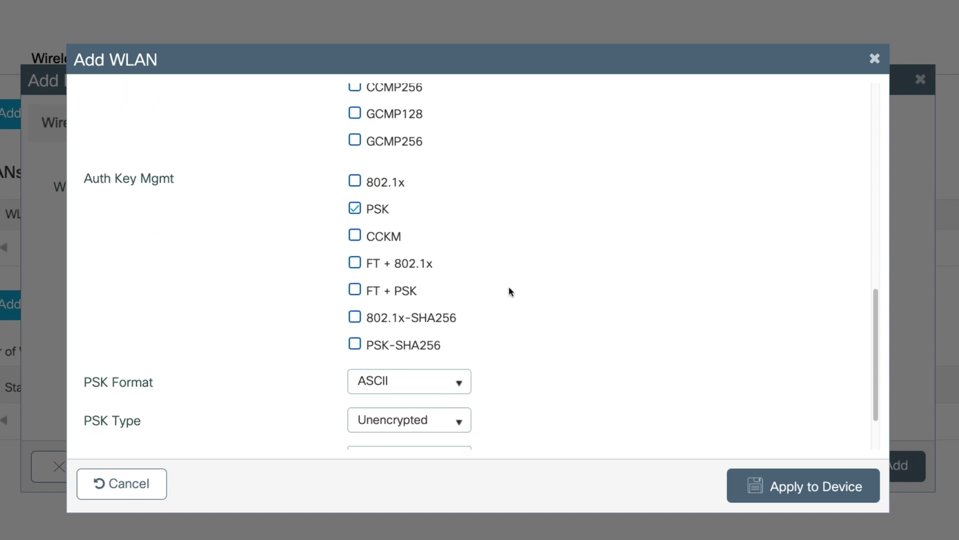
scroll(509, 291, "down", 2)
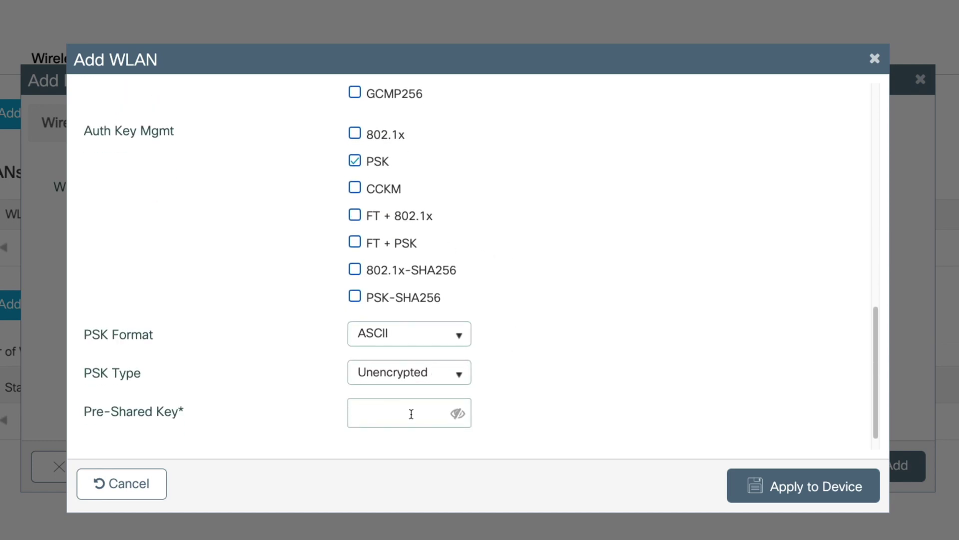
type("Cisco12345")
left_click(452, 415)
Step: Save the pod1_admin WLAN and map it to the mgmt VLAN
left_click(805, 488)
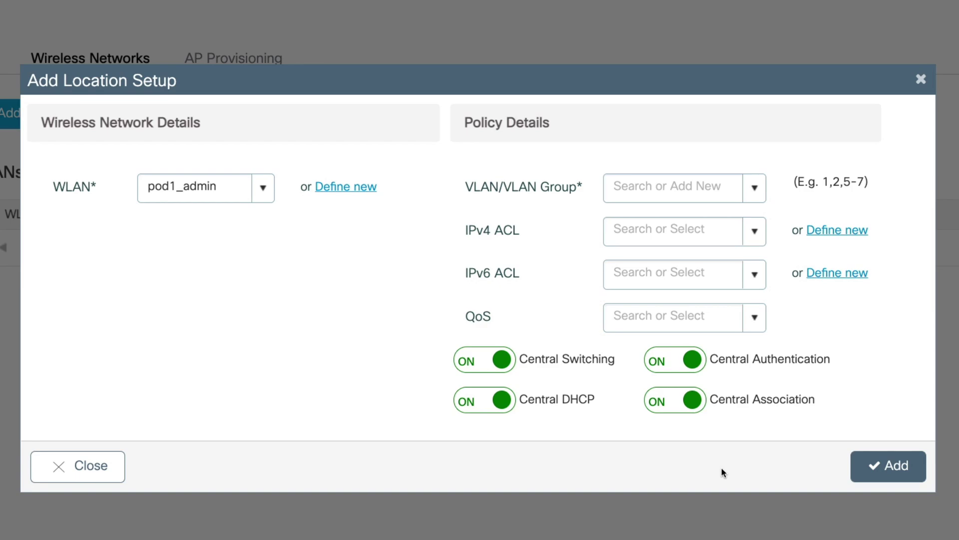
left_click(762, 188)
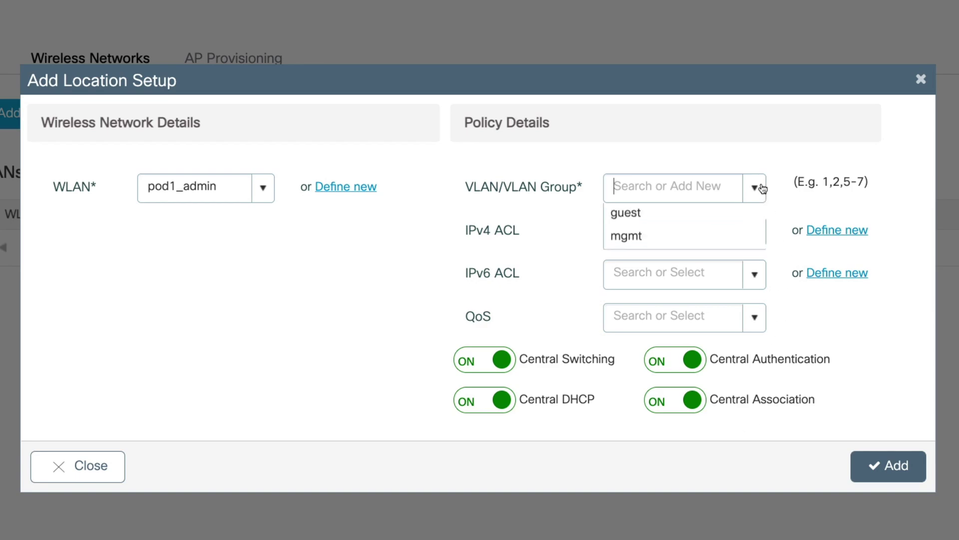
left_click(699, 281)
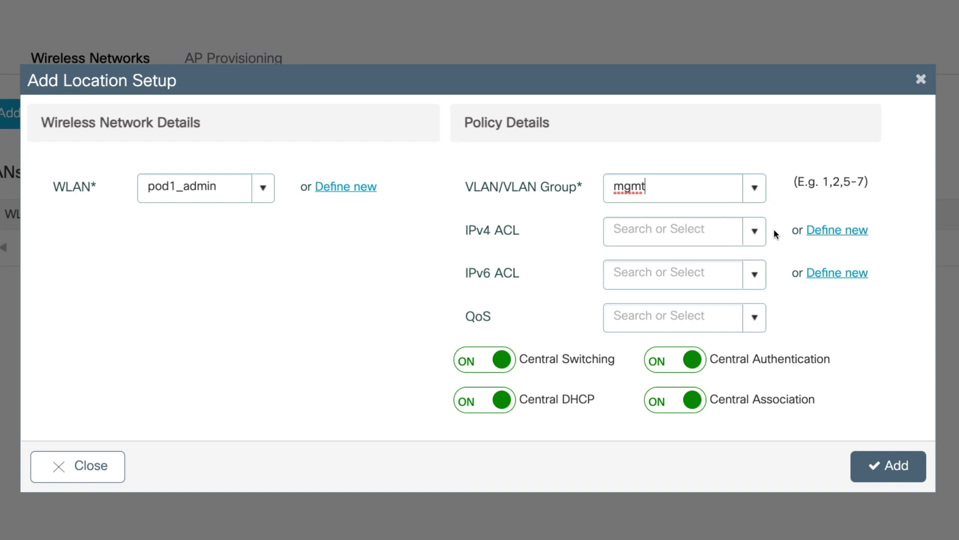
Step: Review the IPv4 ACL, IPv6 ACL and QoS options, leaving all three unset
left_click(753, 237)
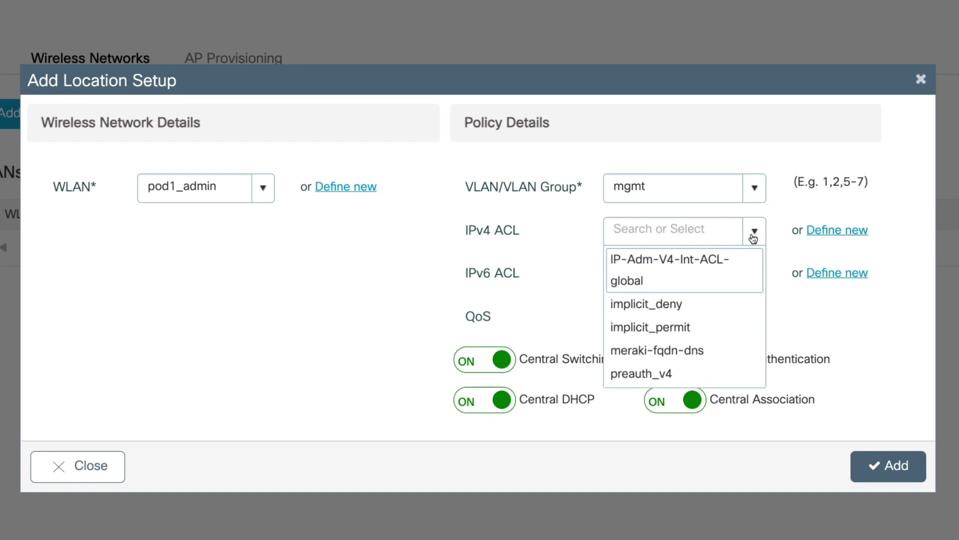
left_click(754, 237)
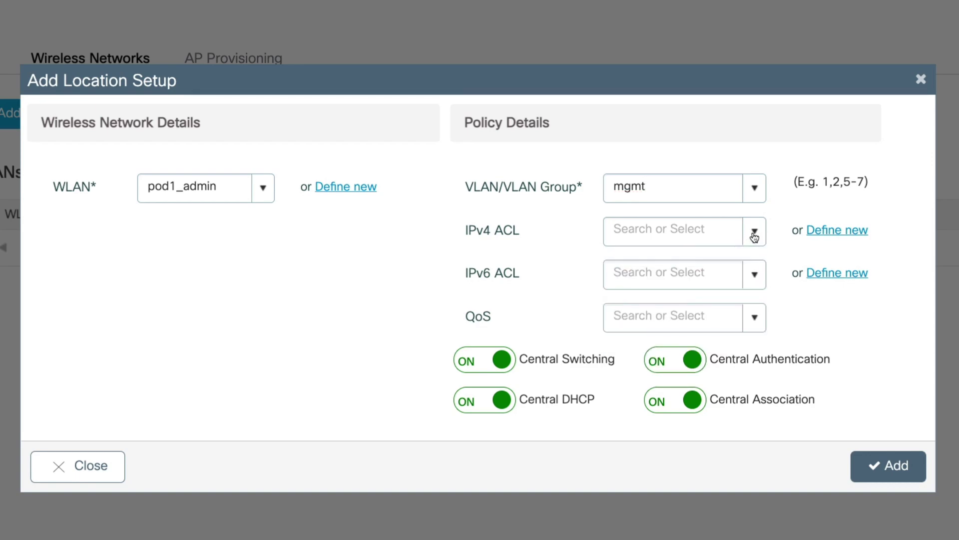
left_click(755, 270)
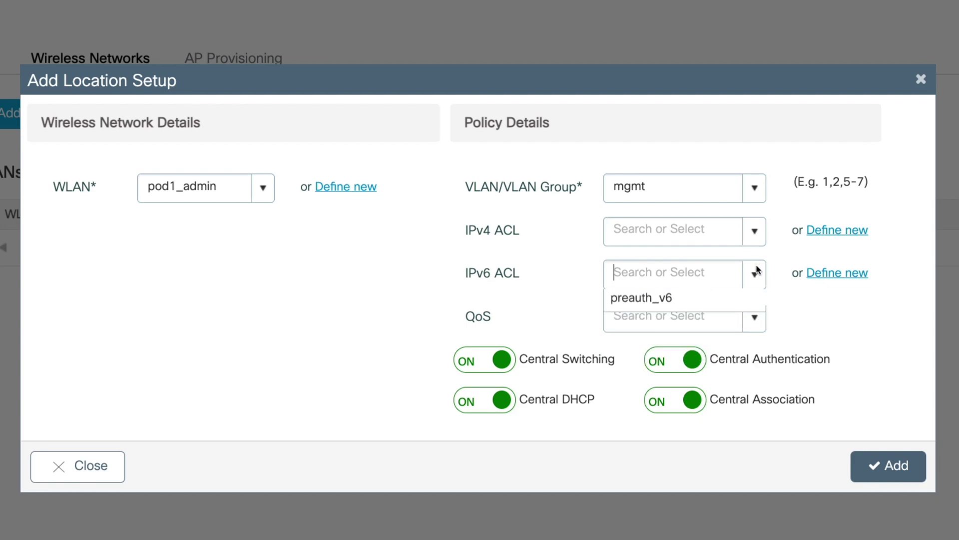
left_click(753, 316)
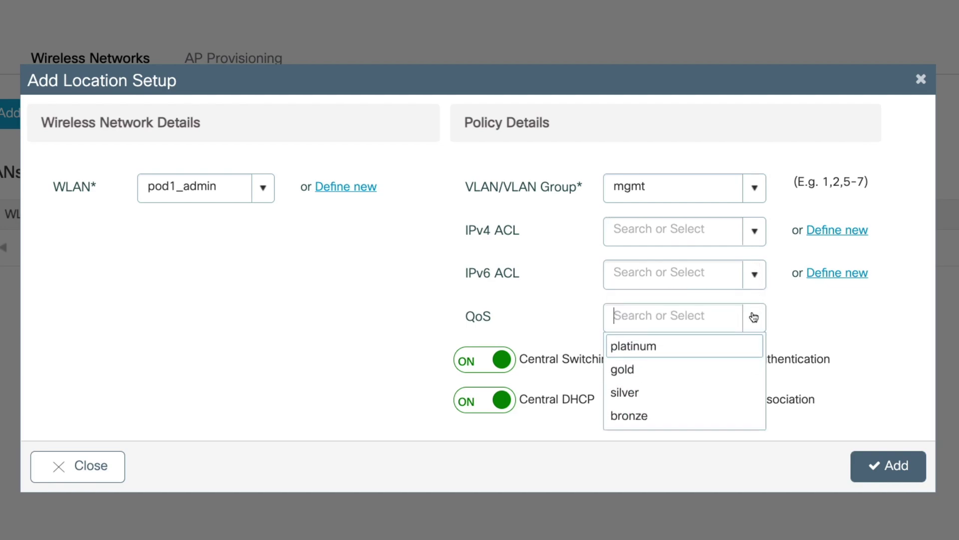
left_click(753, 317)
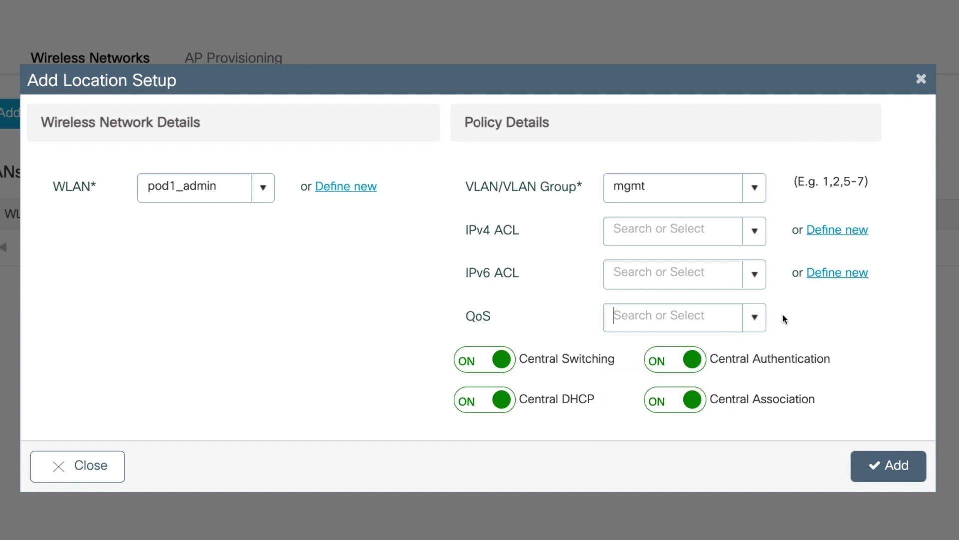
Step: Add the pod1_admin-to-mgmt mapping, apply Pod1_Location, and reopen its settings
left_click(876, 459)
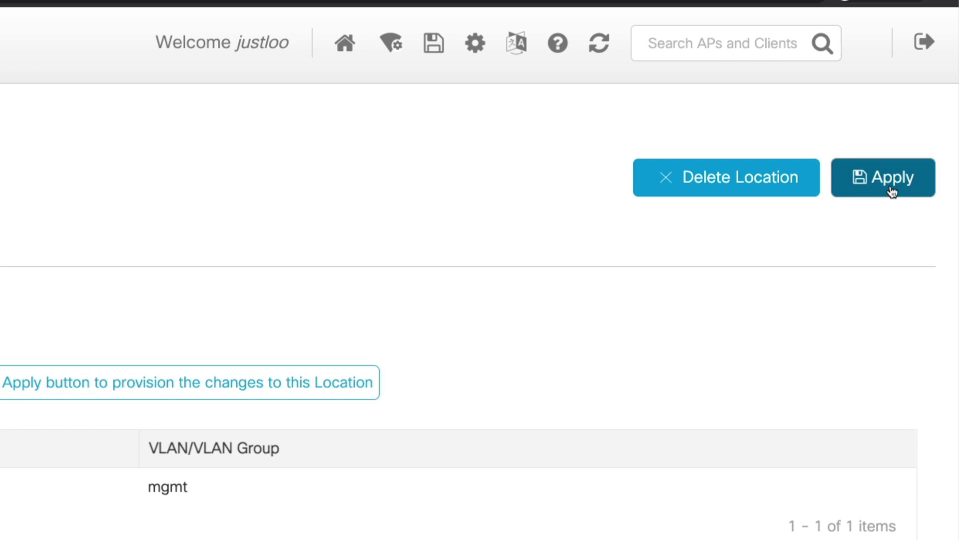
left_click(926, 120)
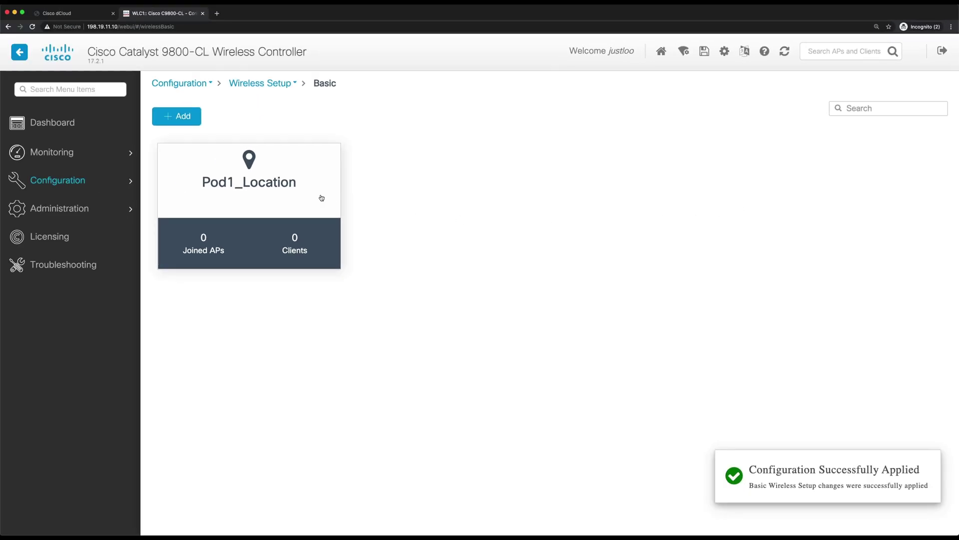
left_click(321, 197)
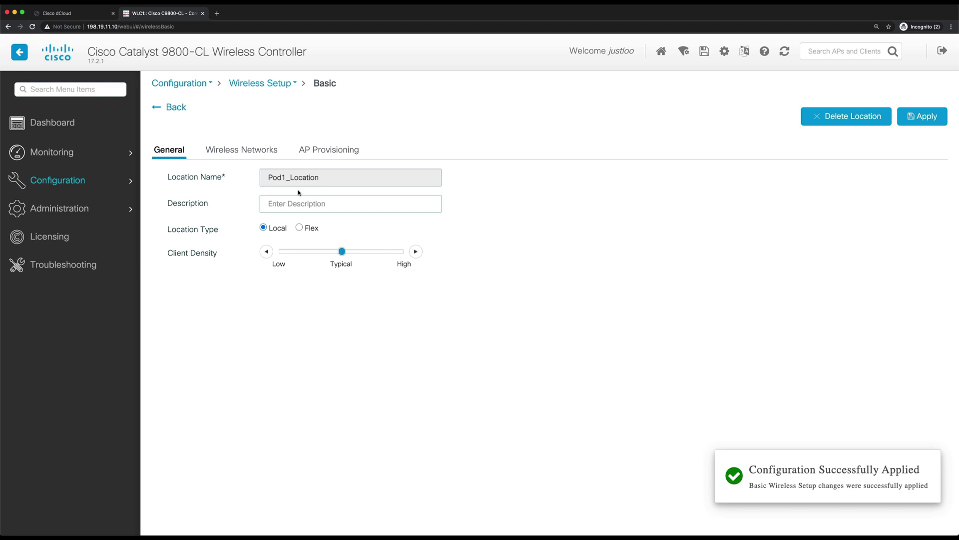
Step: Provision access point c4f7.d54c.fa30 to Pod1_Location and apply the assignment
left_click(259, 156)
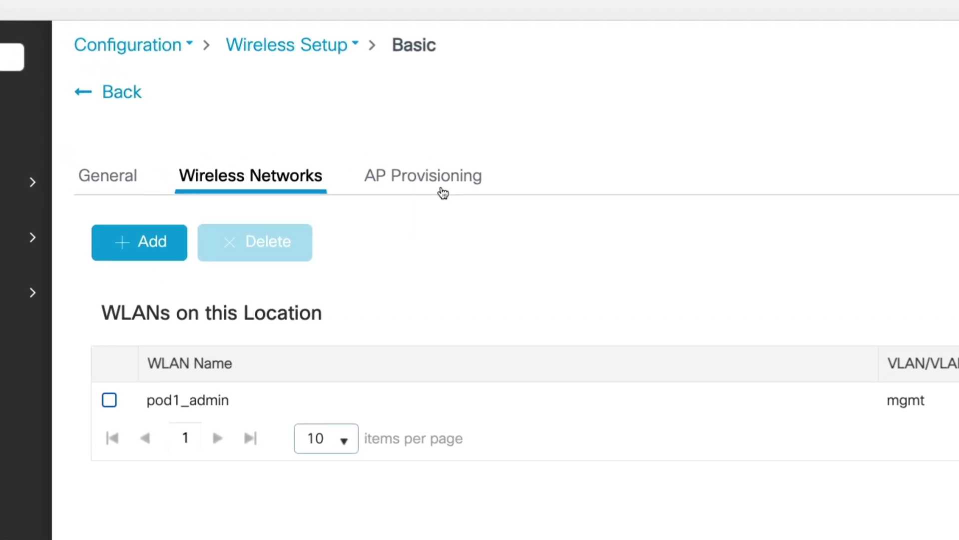
left_click(442, 191)
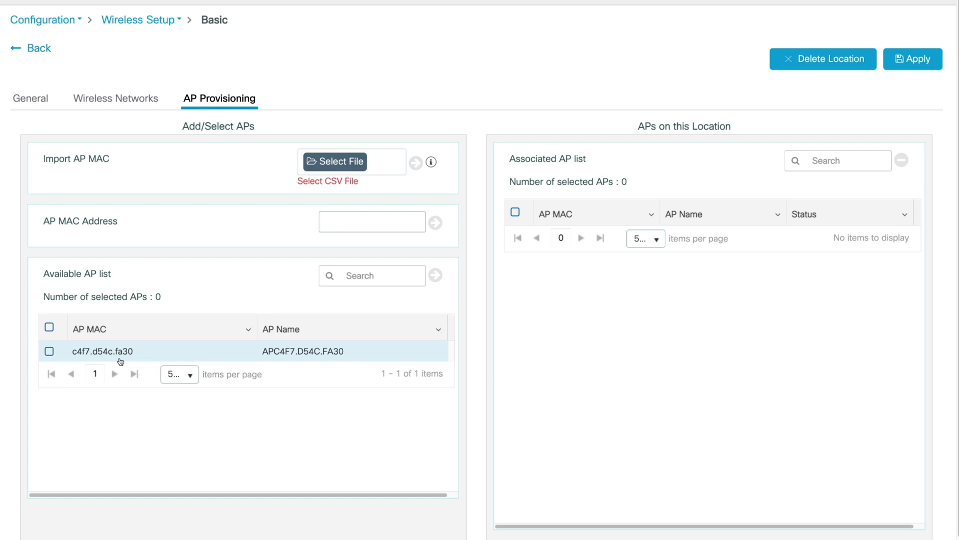
left_click(50, 352)
left_click(439, 281)
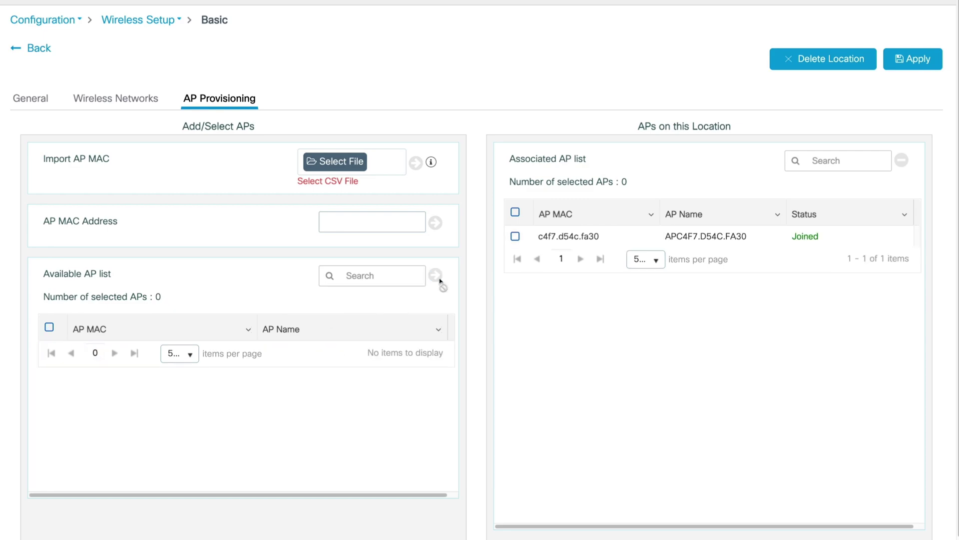
left_click(915, 60)
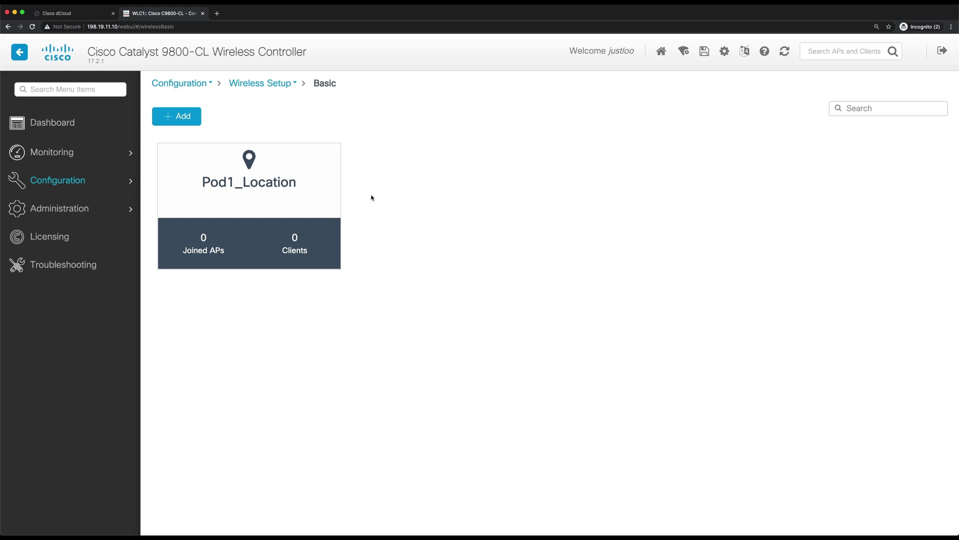
Step: Go to the controller dashboard and check the Mac's Wi-Fi list for pod1_admin
left_click(70, 123)
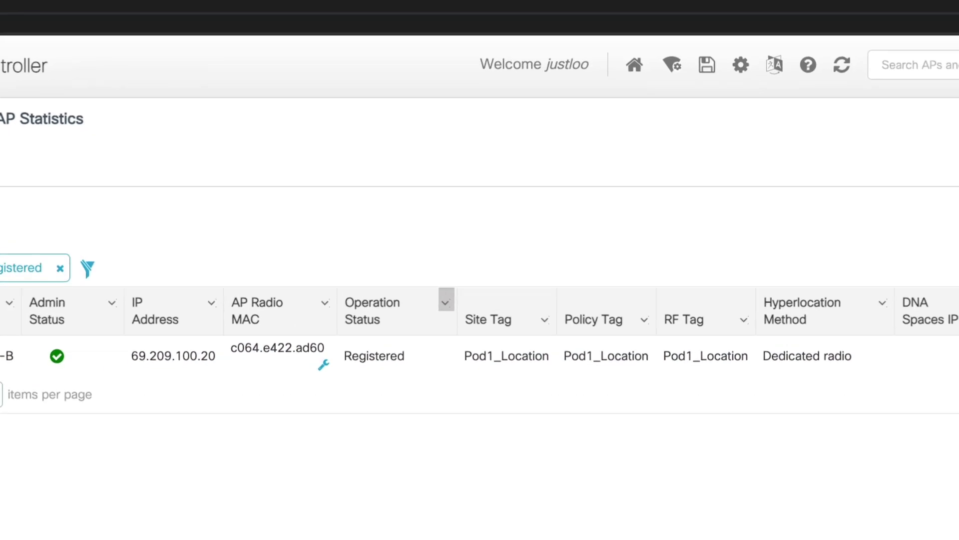
left_click(928, 2)
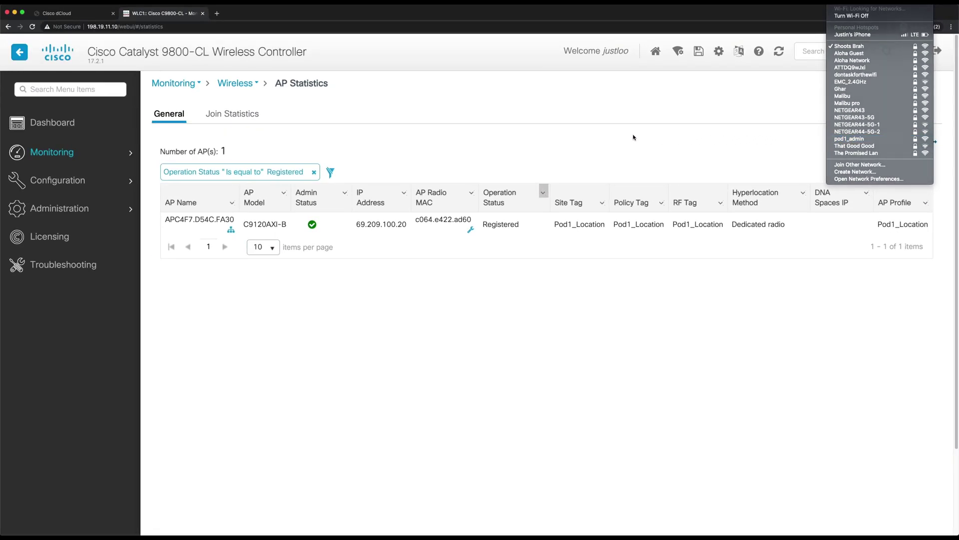
left_click(633, 138)
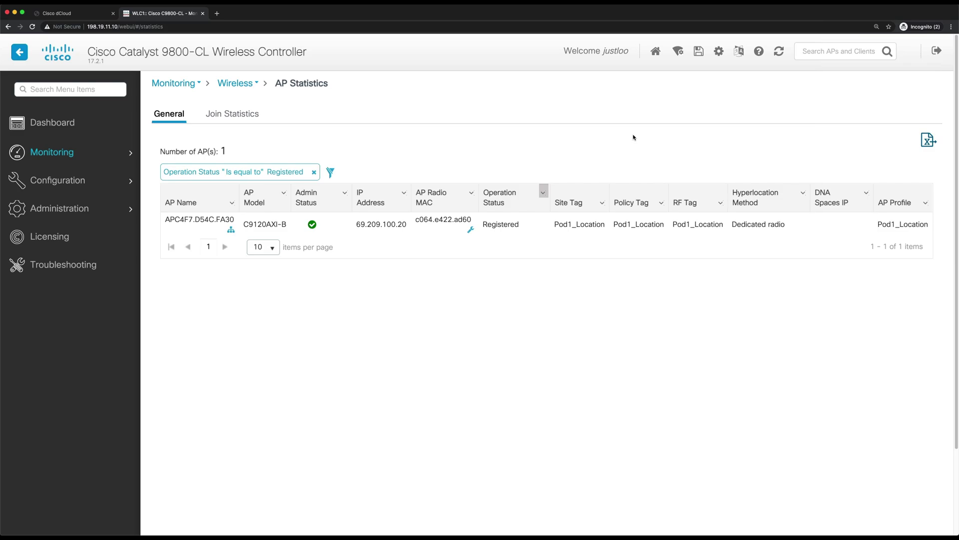
Step: Open the Advanced settings of policy profile Pod1_Location_WLANID_1, then switch to the dCloud session
left_click(84, 180)
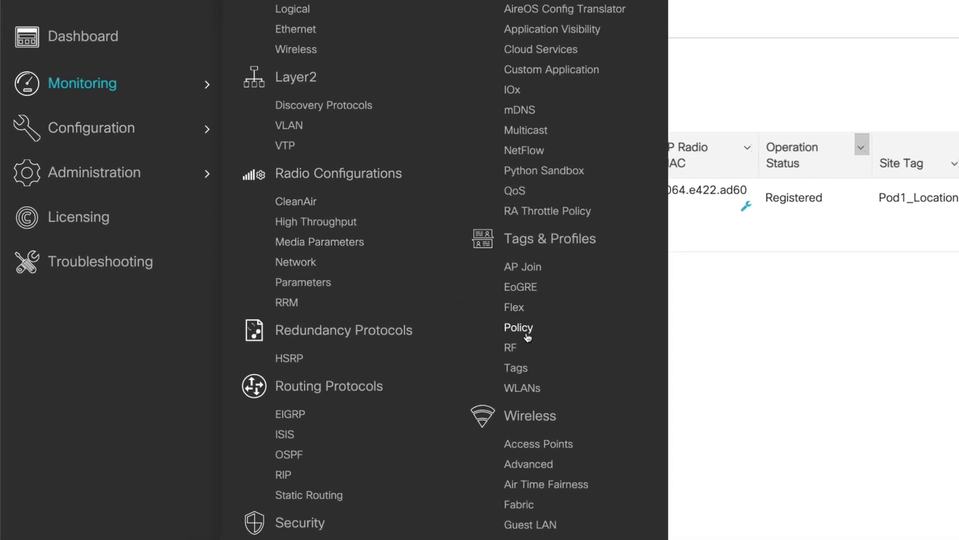
left_click(518, 327)
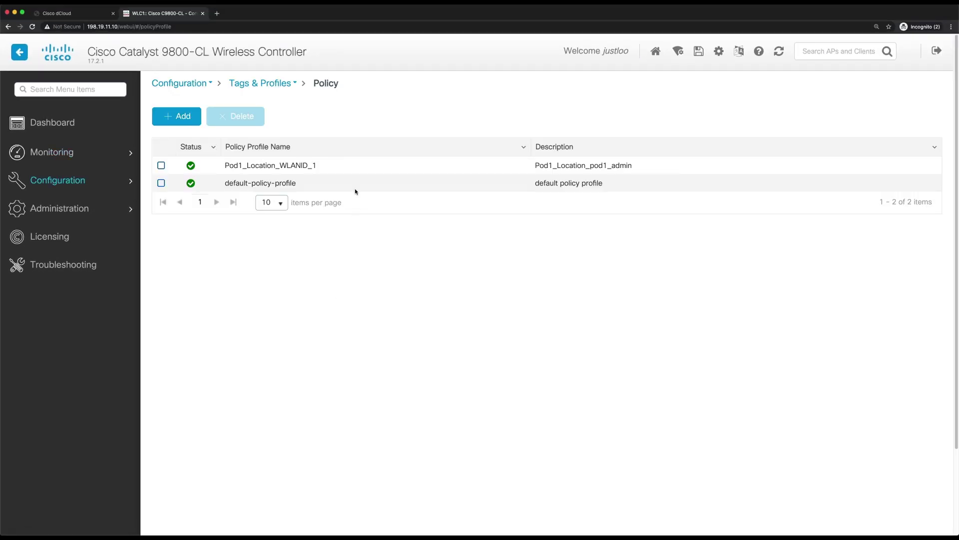
left_click(355, 170)
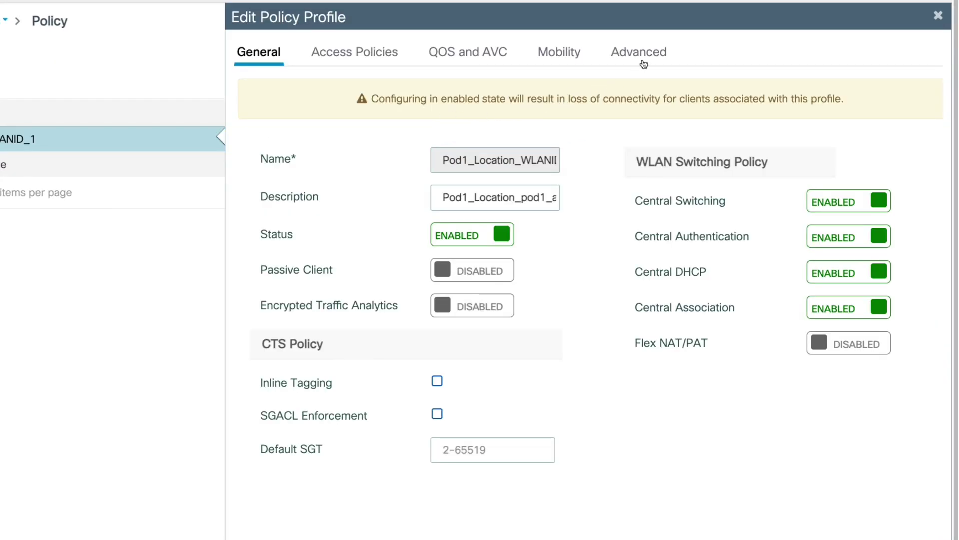
left_click(643, 64)
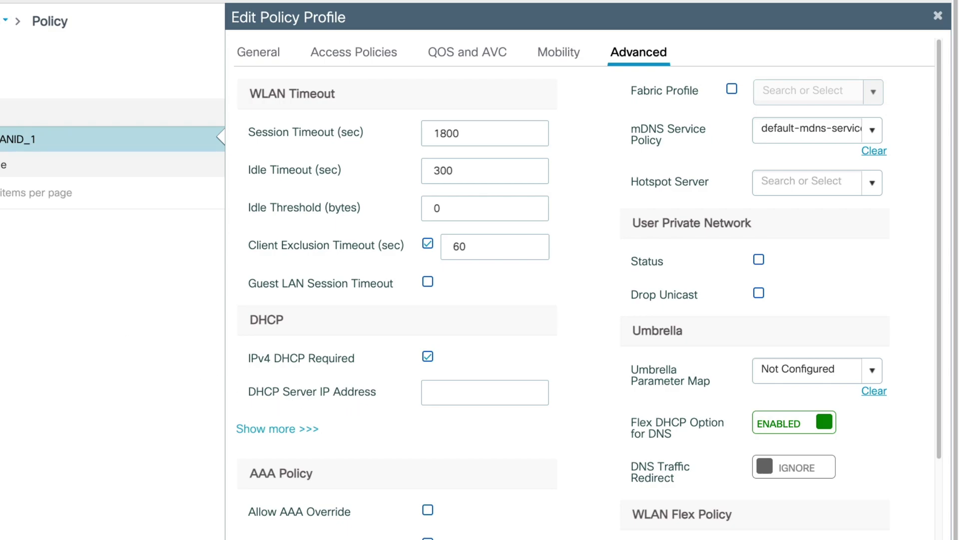
left_click(70, 14)
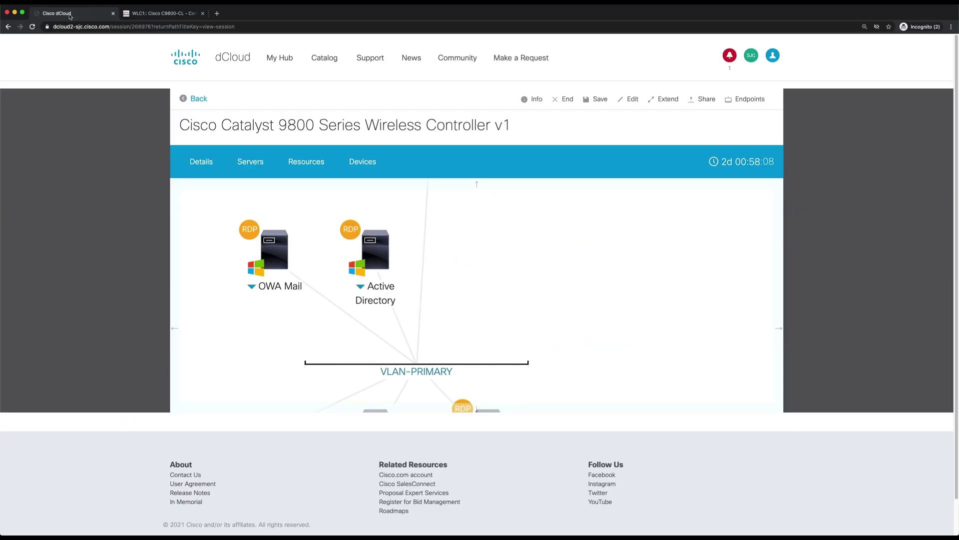
Step: Show the Active Directory server's details and select its IP address 198.18.133.1
left_click(375, 263)
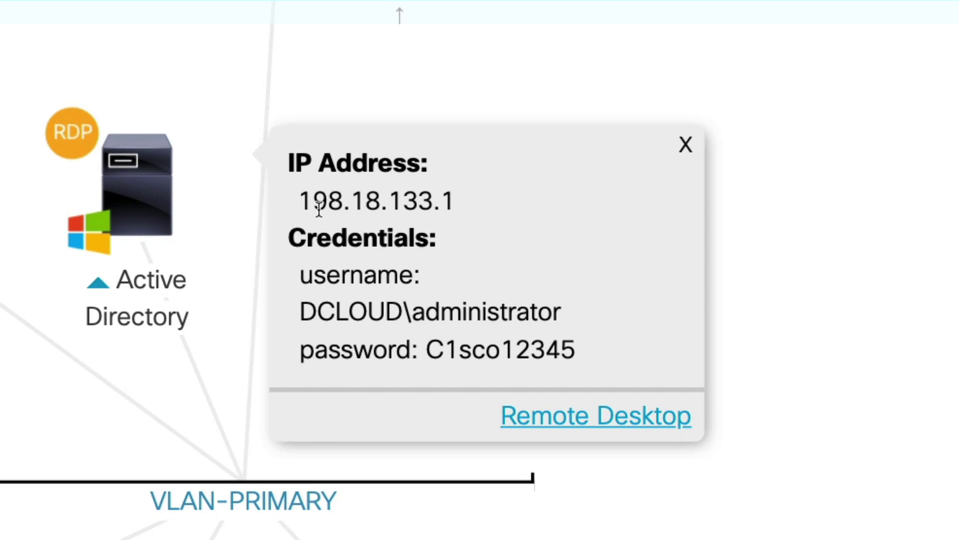
double_click(332, 204)
key("ctrl+c")
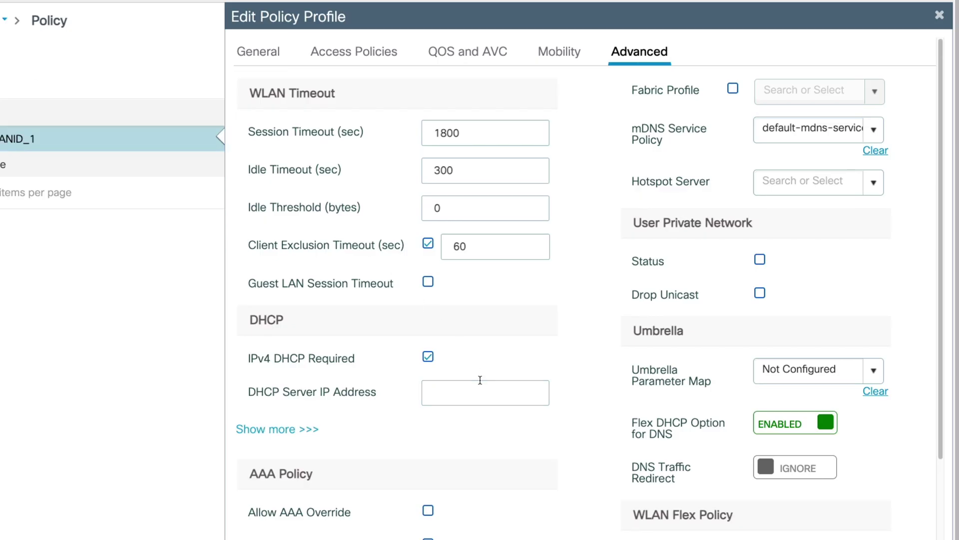
Step: Paste 198.18.133.1 as the DHCP server IP for Pod1_Location_WLANID_1 and apply it to the device
left_click(492, 390)
key("ctrl+v")
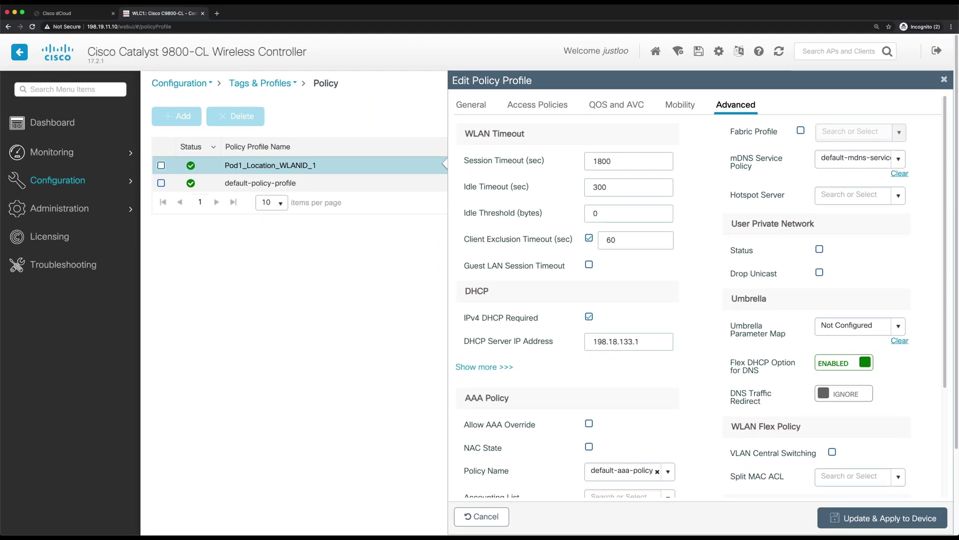
left_click(881, 520)
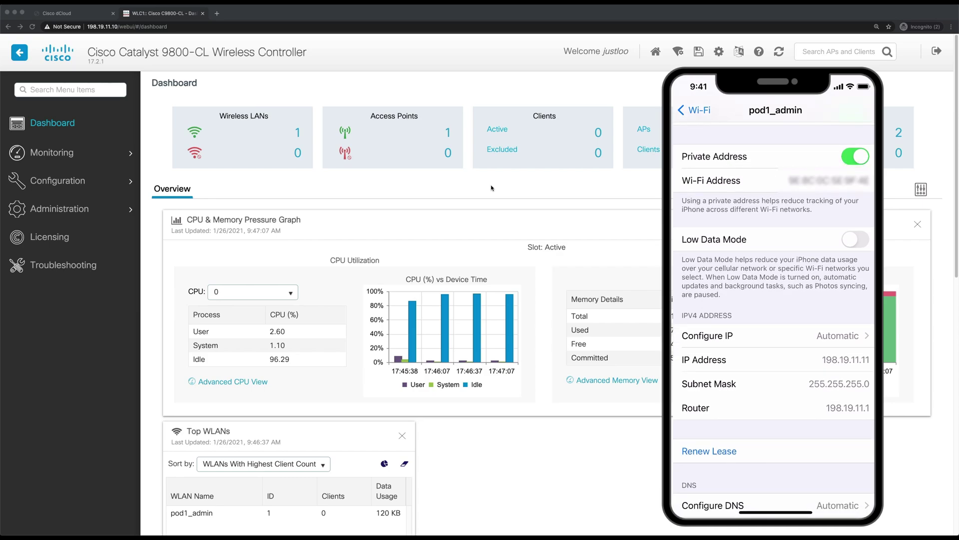
Step: Refresh the dashboard and list active clients, showing the iPhone at 198.19.11.11 on pod1_admin
left_click(781, 62)
left_click(779, 52)
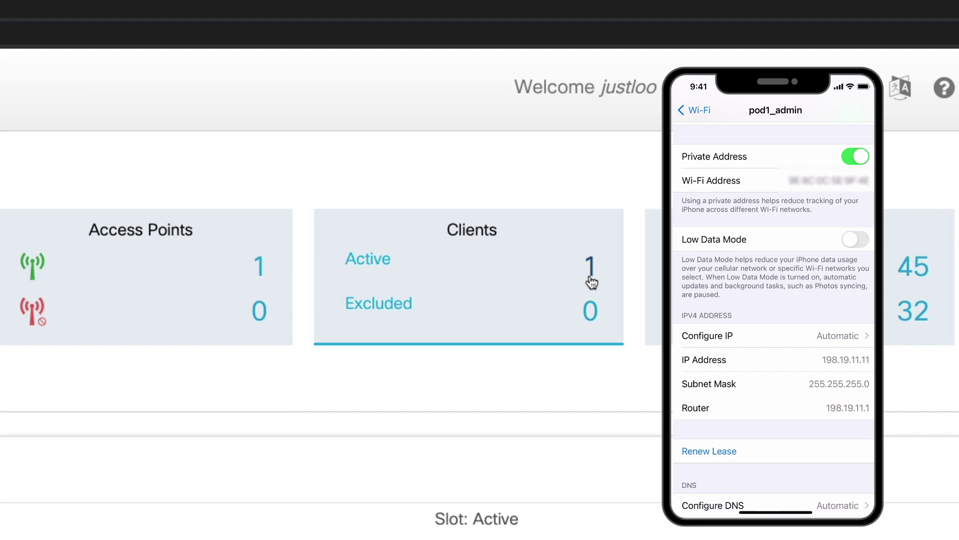
left_click(590, 280)
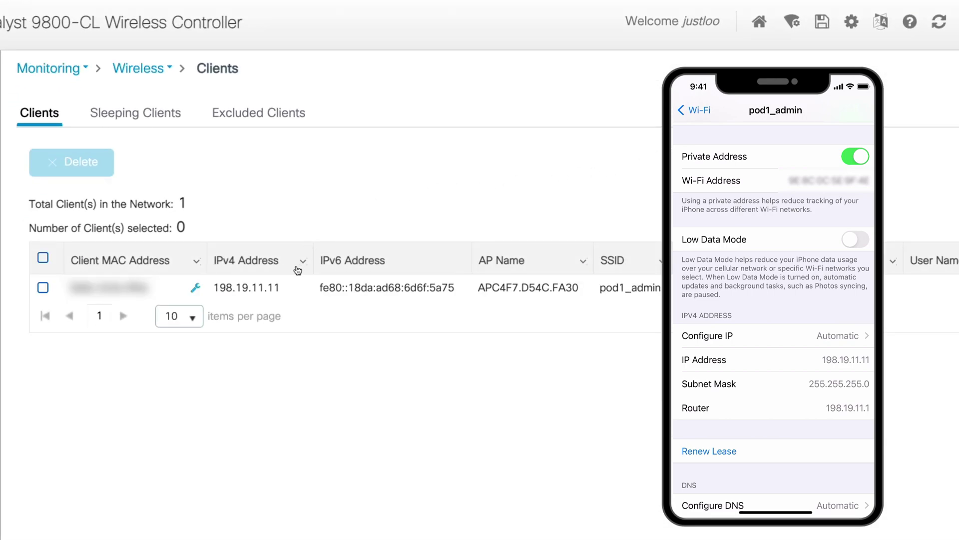